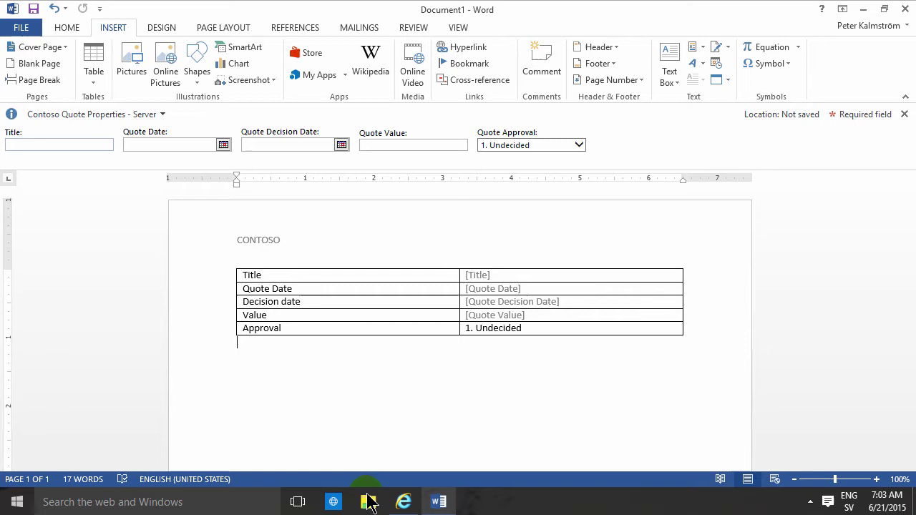
# - Glance at the SharePoint Quotes library in the browser, then return to the Word quote document
pyautogui.click(403, 502)
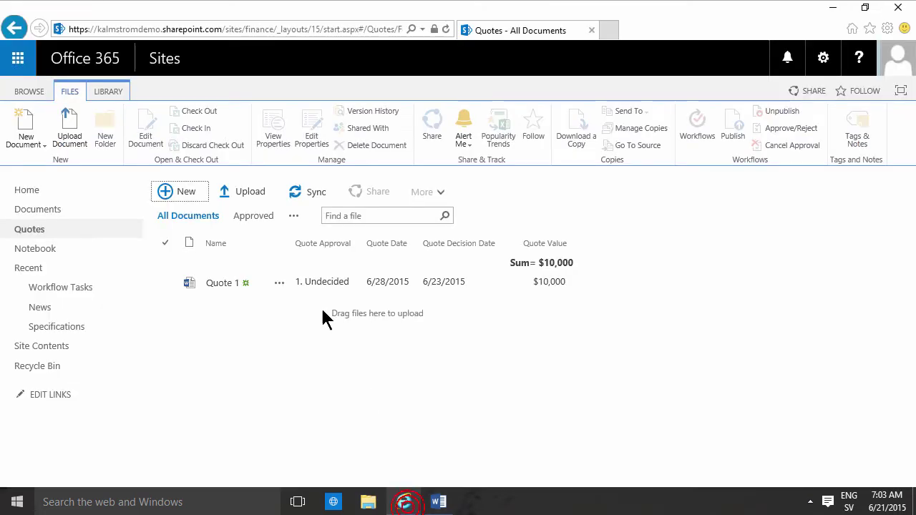
pyautogui.click(438, 502)
# - Start a Save As of the quote document into the Desktop folder on this computer
pyautogui.click(23, 26)
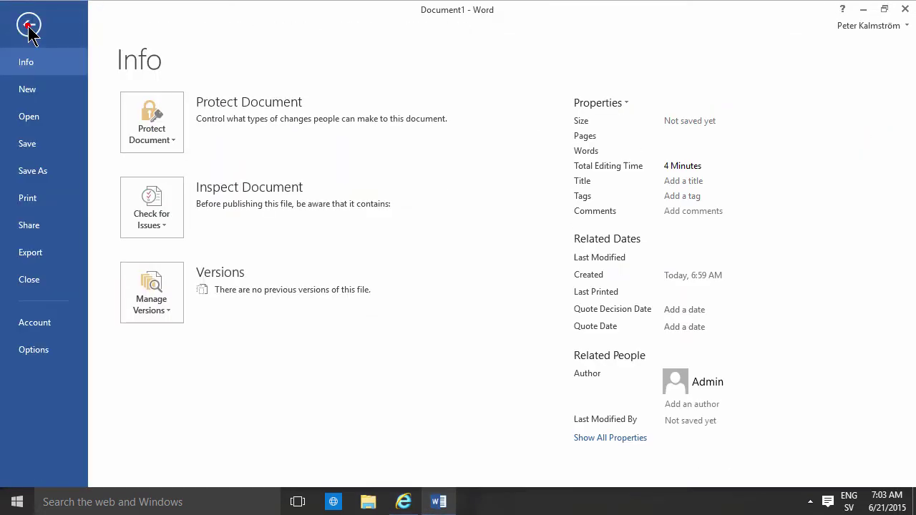
pyautogui.click(58, 171)
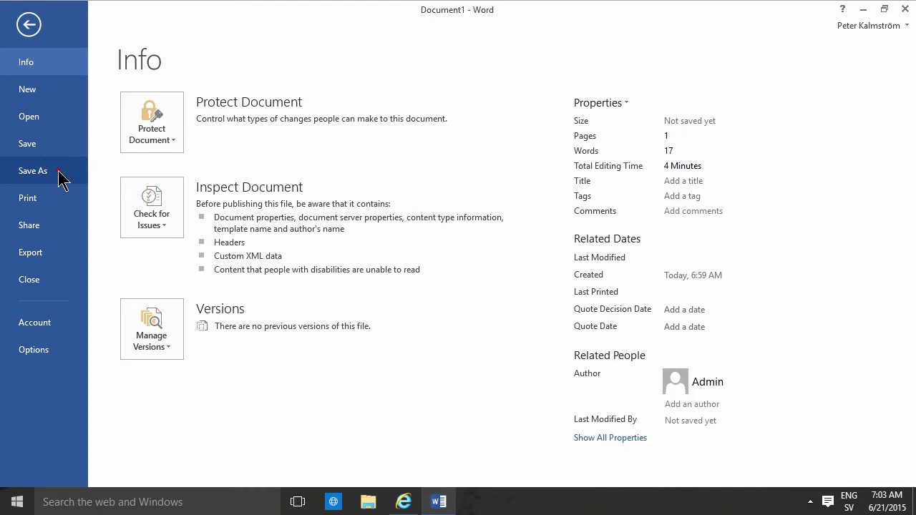
pyautogui.click(53, 176)
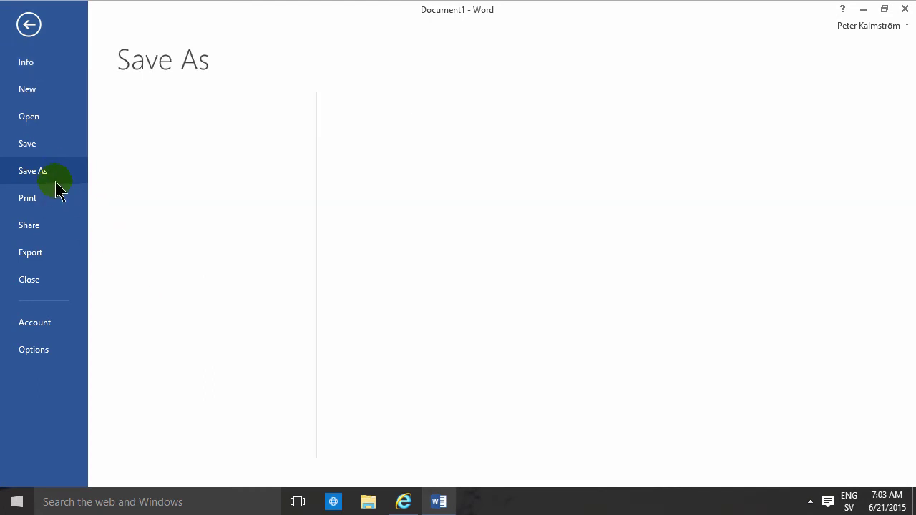
pyautogui.click(183, 241)
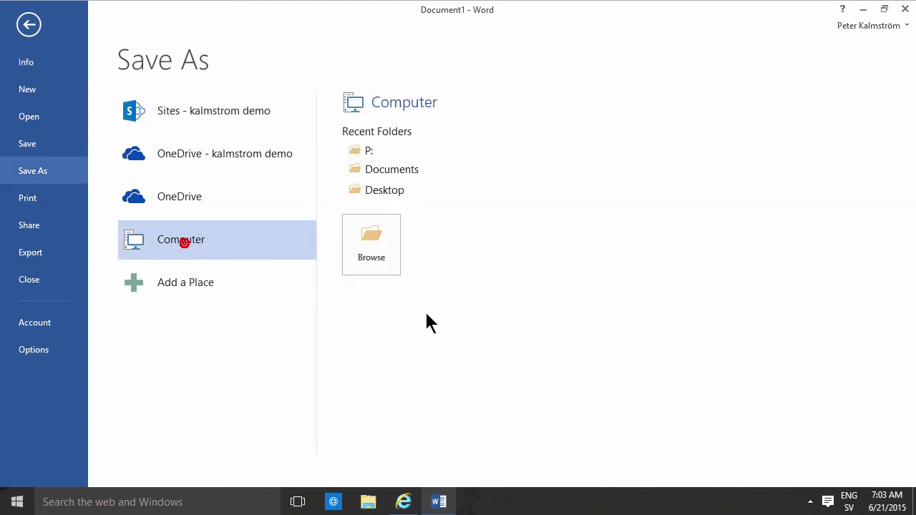
pyautogui.click(379, 196)
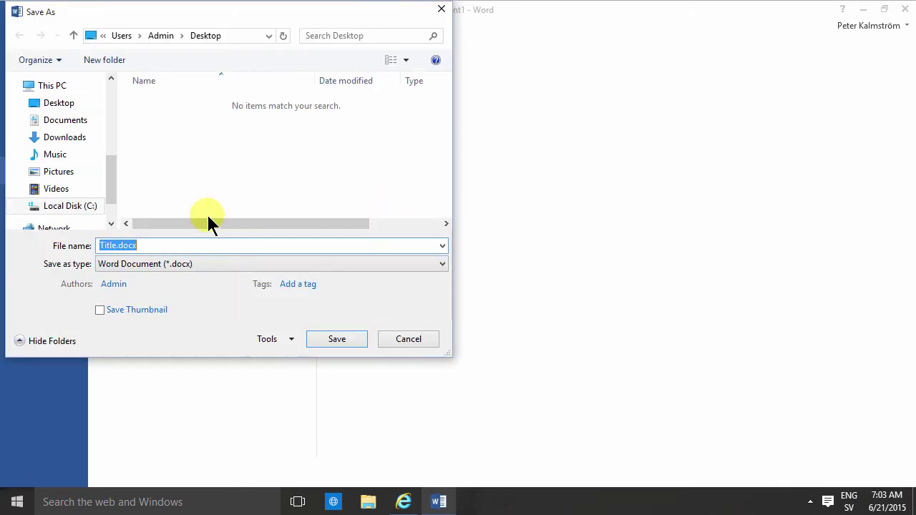
# - Name the file Contoso Quote Template, keep the Word Document type, and save it
pyautogui.doubleClick(113, 245)
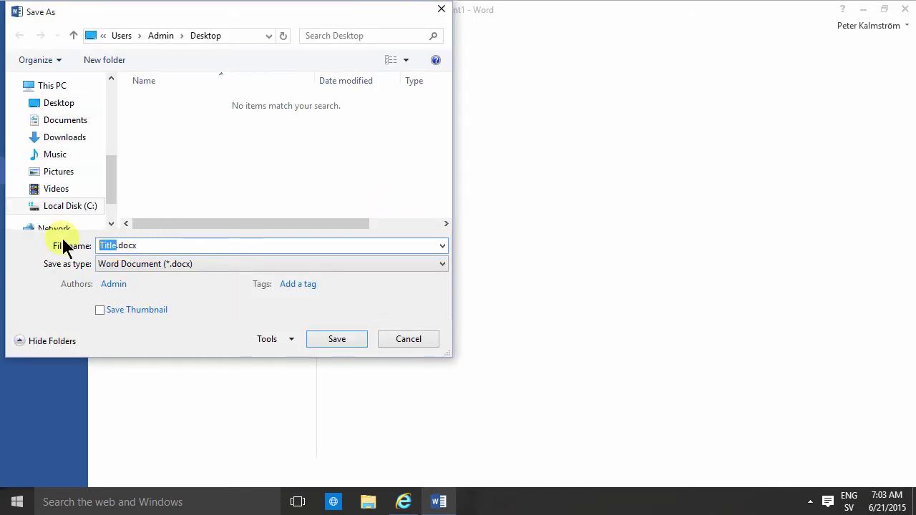
pyautogui.write('Contoso Quot')
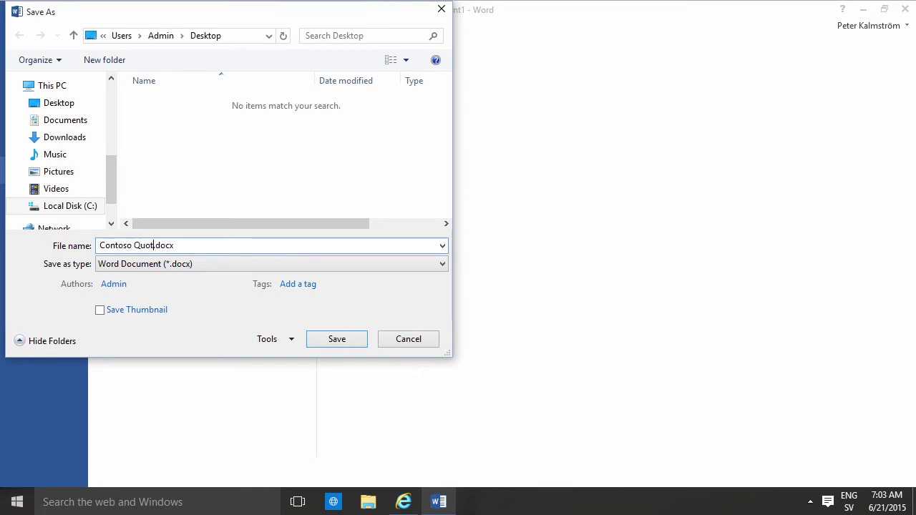
pyautogui.write('e Template')
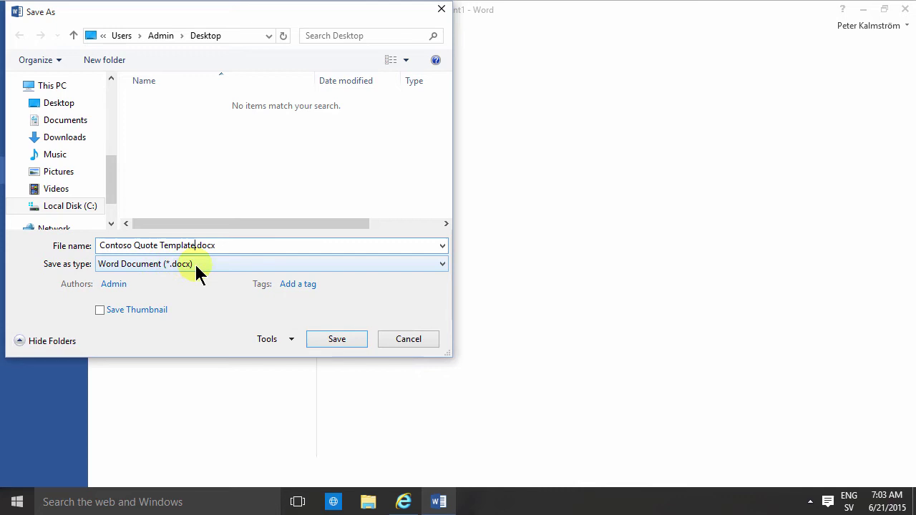
pyautogui.click(195, 265)
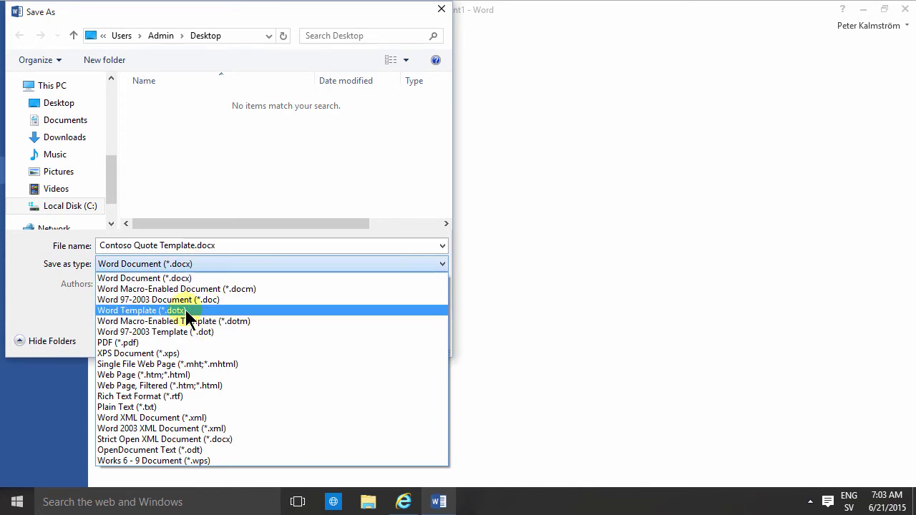
pyautogui.click(198, 279)
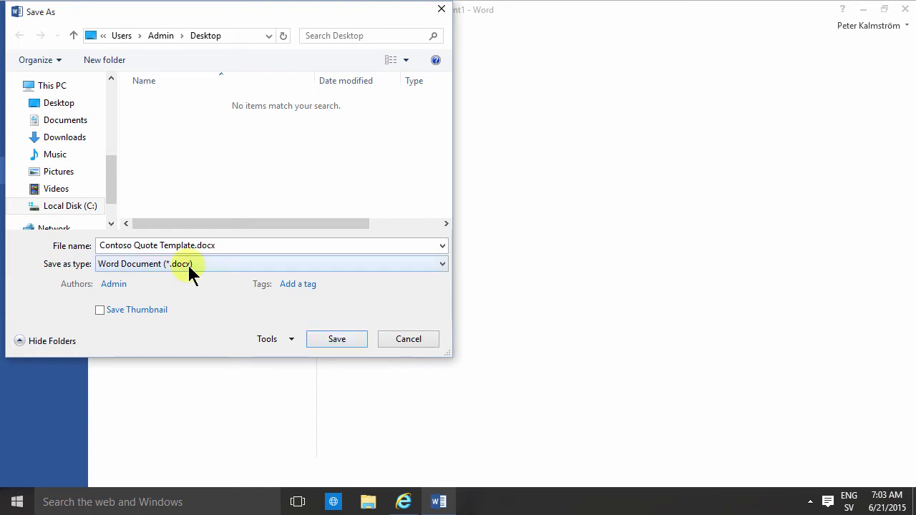
pyautogui.click(337, 339)
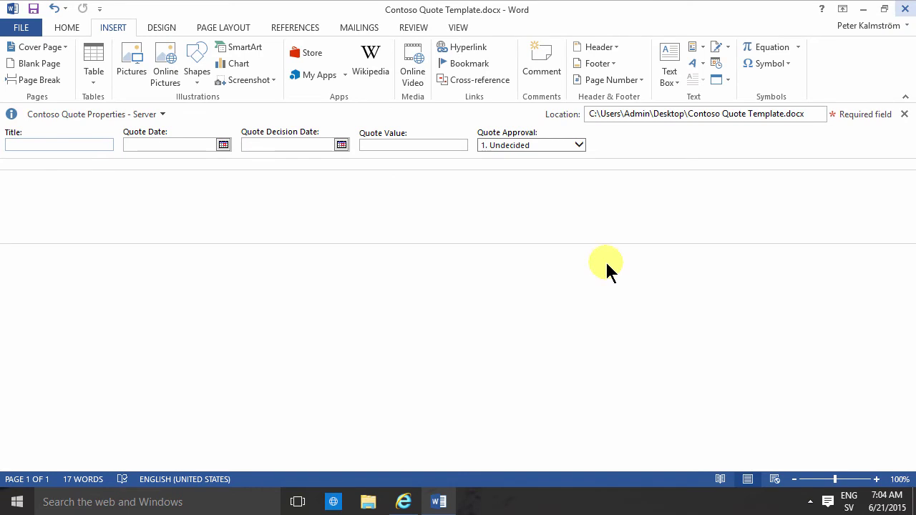
# - Close Word and go to the SharePoint Site Settings page from the Quotes library
pyautogui.click(901, 9)
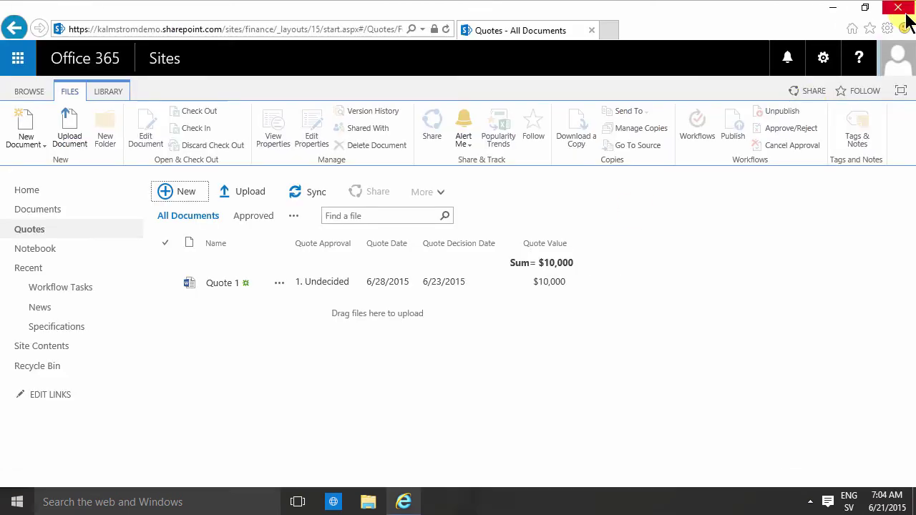
pyautogui.click(357, 386)
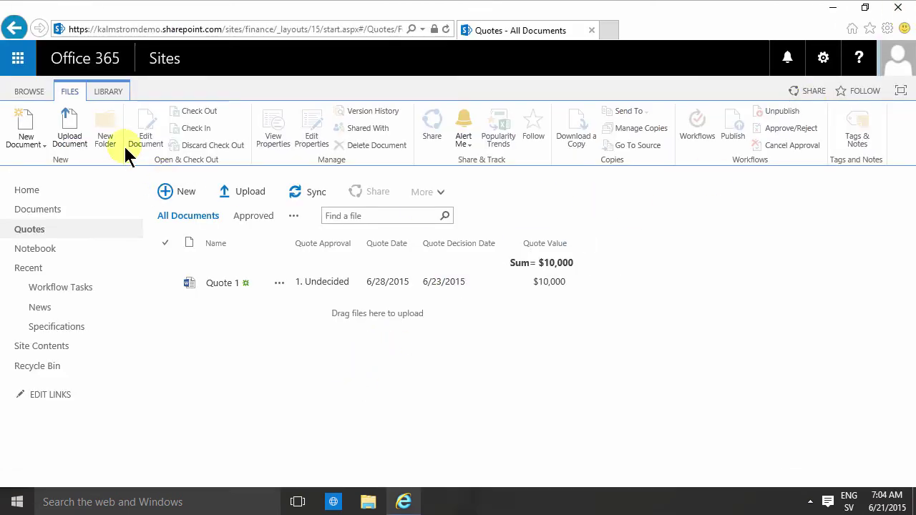
pyautogui.click(30, 90)
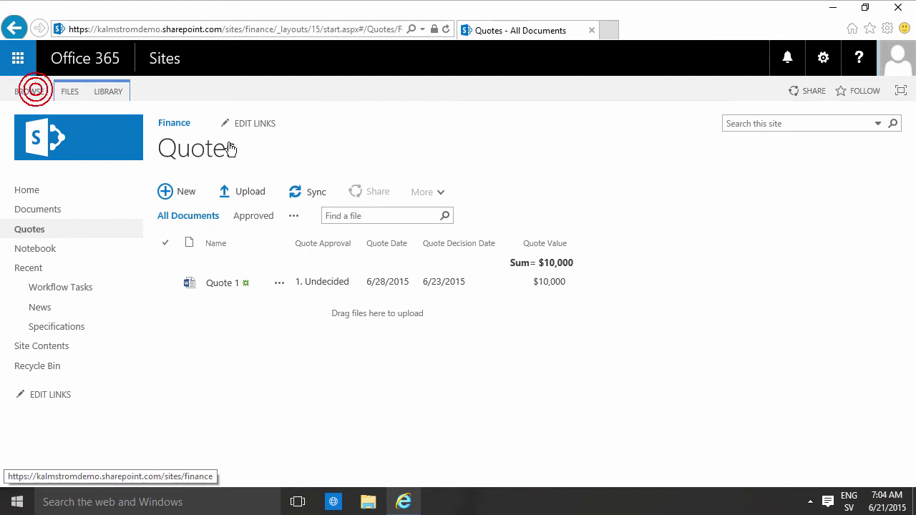
pyautogui.click(823, 58)
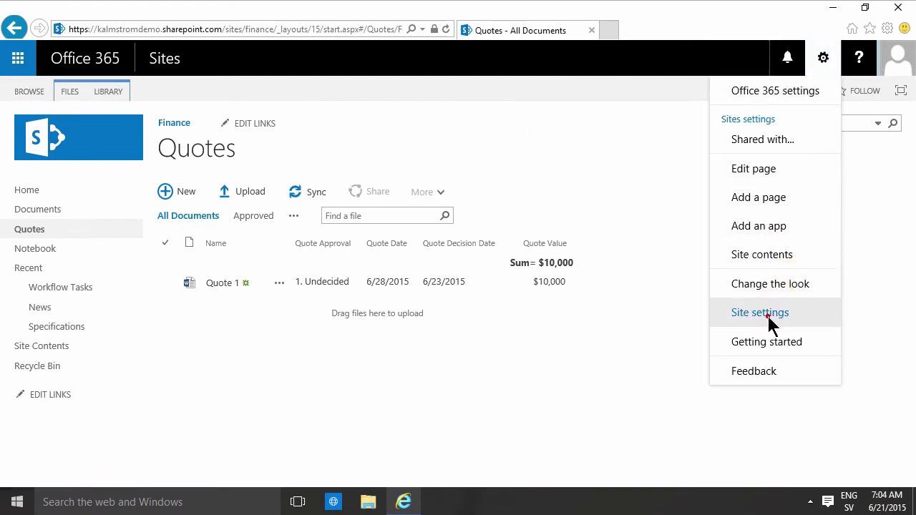
pyautogui.click(772, 319)
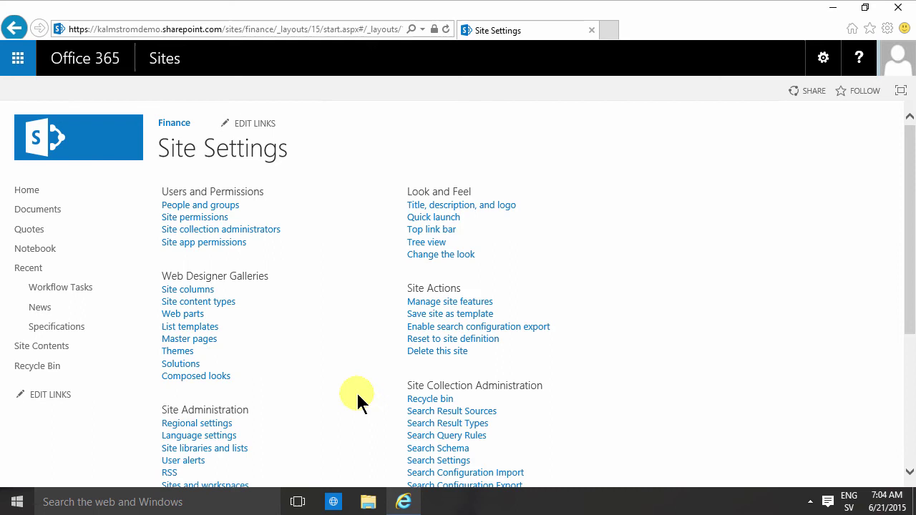
# - In Site content types, filter to the Contoso group and open Contoso Quote
pyautogui.click(209, 301)
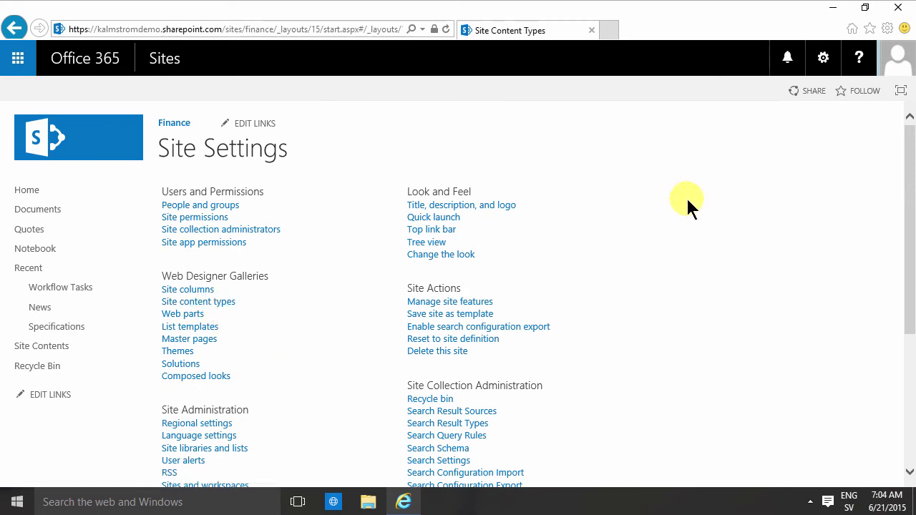
pyautogui.click(777, 196)
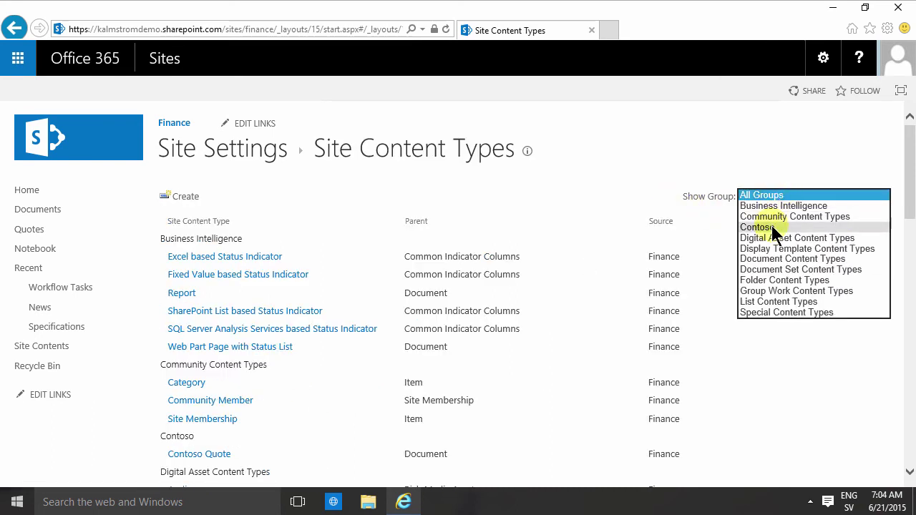
pyautogui.click(771, 226)
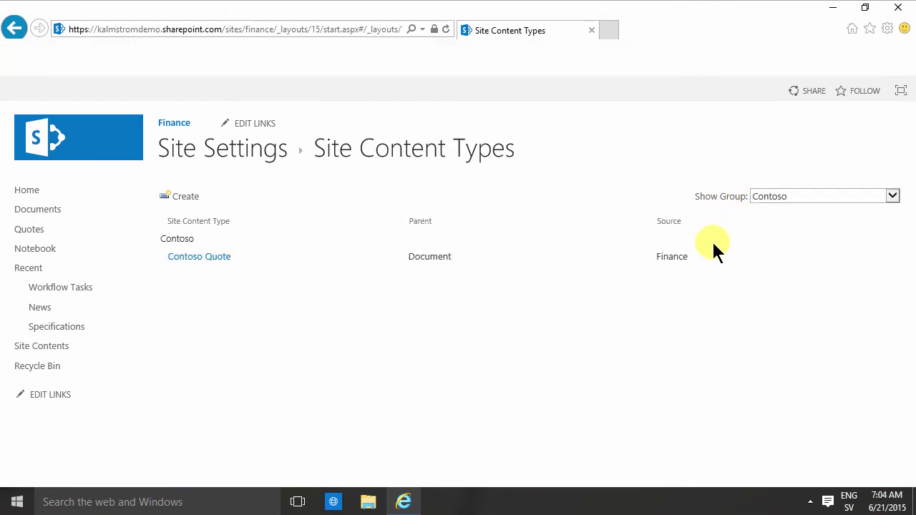
pyautogui.click(198, 262)
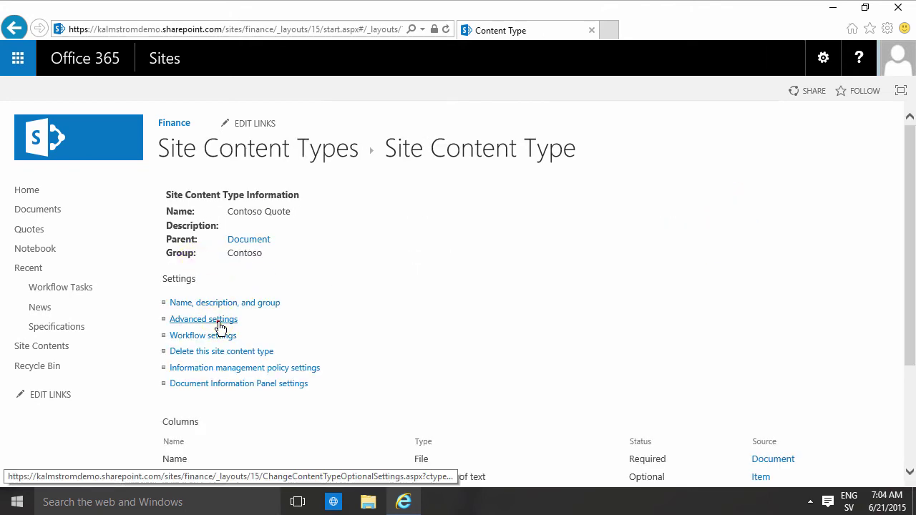
# - In Advanced settings, upload Contoso Quote Template.docx from the Desktop as the new document template
pyautogui.click(217, 320)
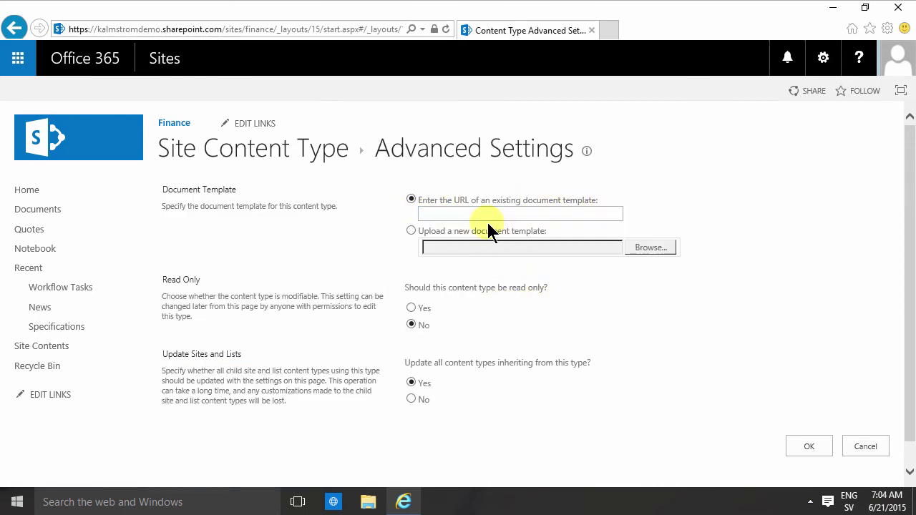
pyautogui.click(411, 230)
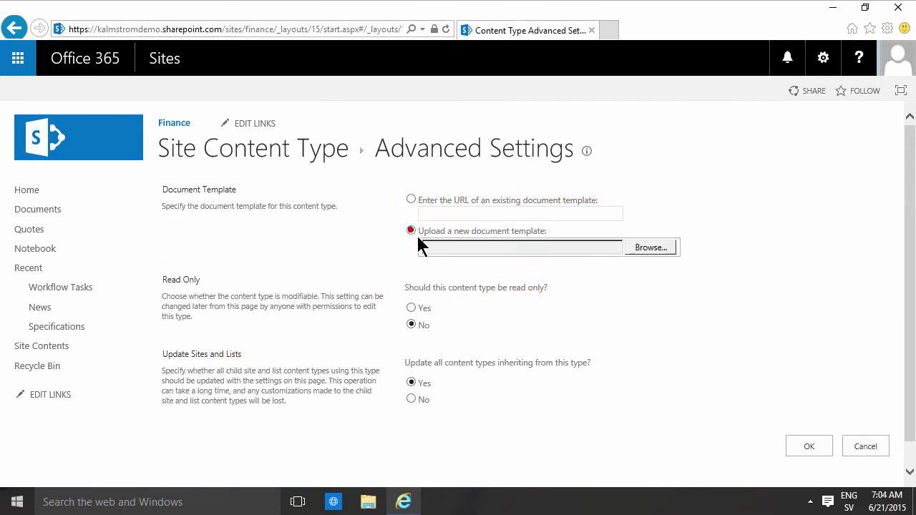
pyautogui.click(664, 248)
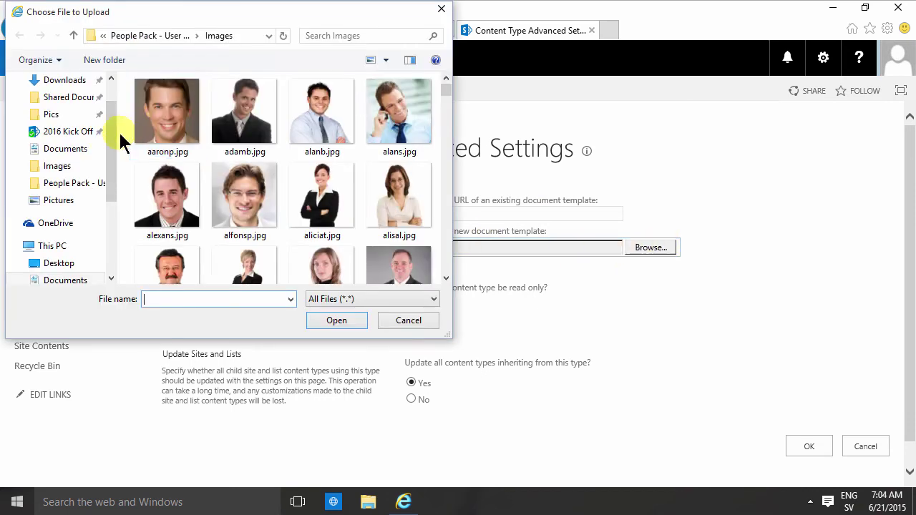
pyautogui.scroll(1, 112, 129)
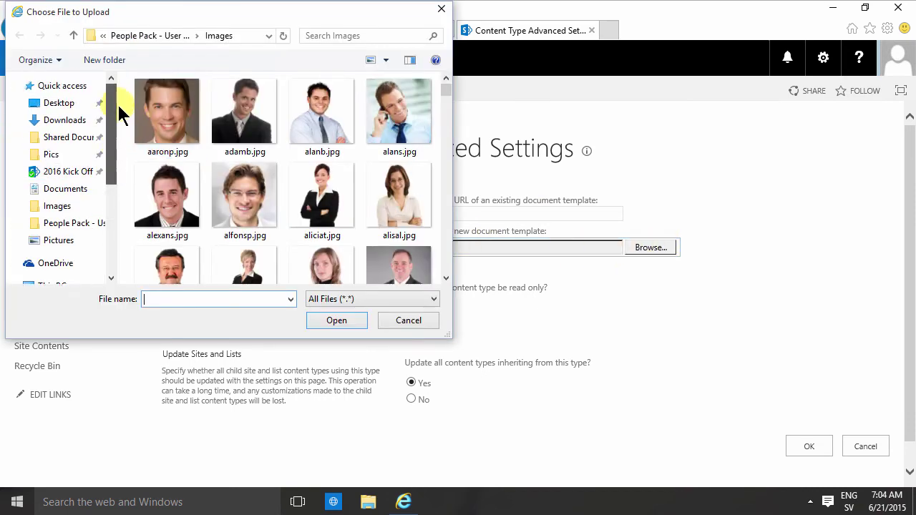
pyautogui.click(60, 104)
pyautogui.click(215, 102)
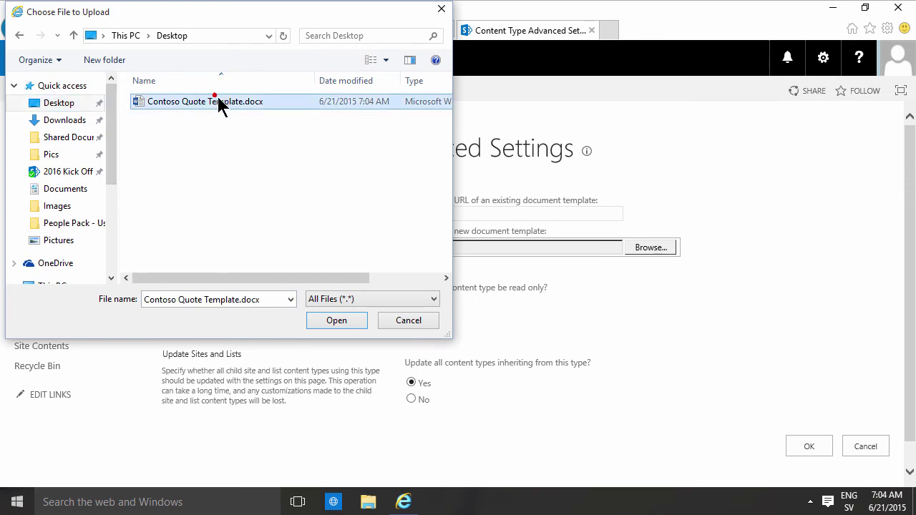
pyautogui.click(336, 320)
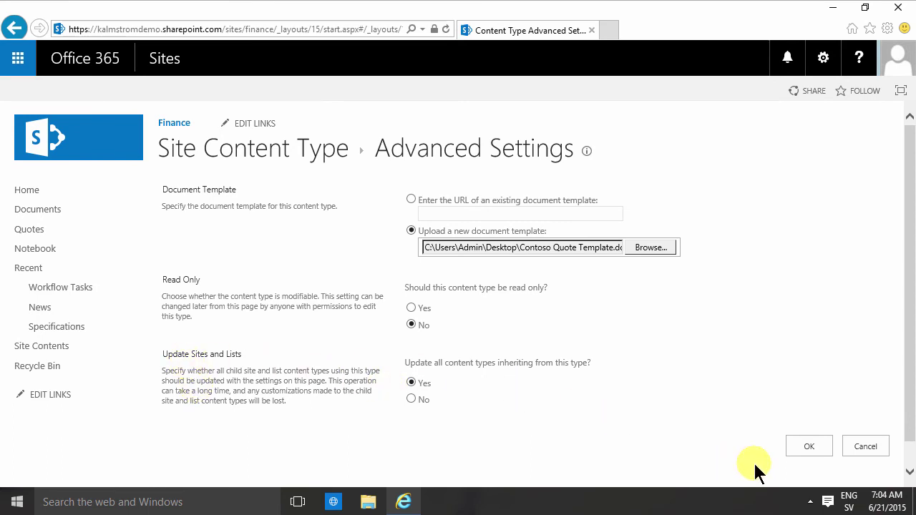
pyautogui.click(816, 448)
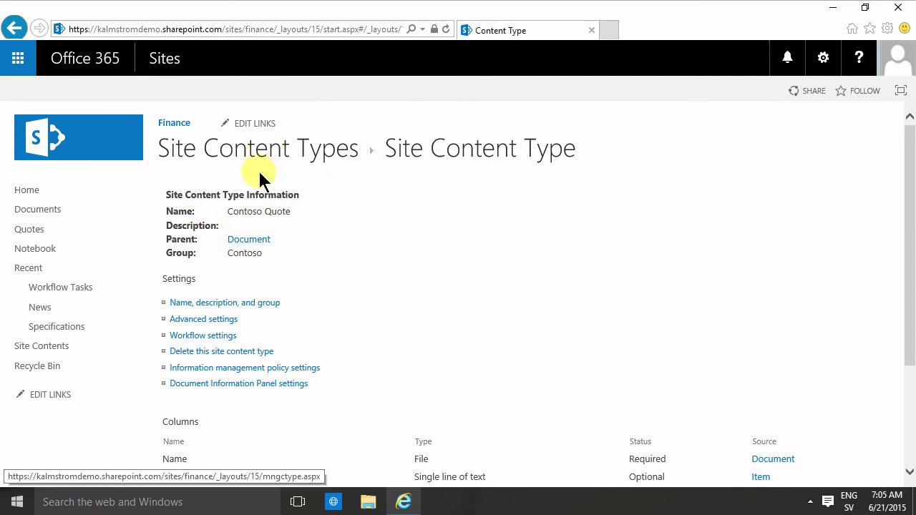
# - Create a new Contoso Quote document in the Quotes library and allow it to open in Word
pyautogui.click(40, 230)
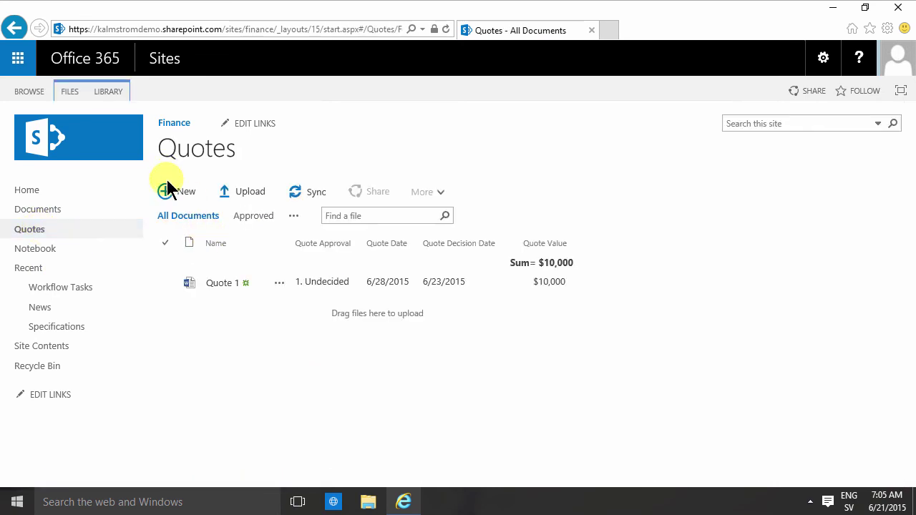
pyautogui.click(187, 193)
pyautogui.click(299, 204)
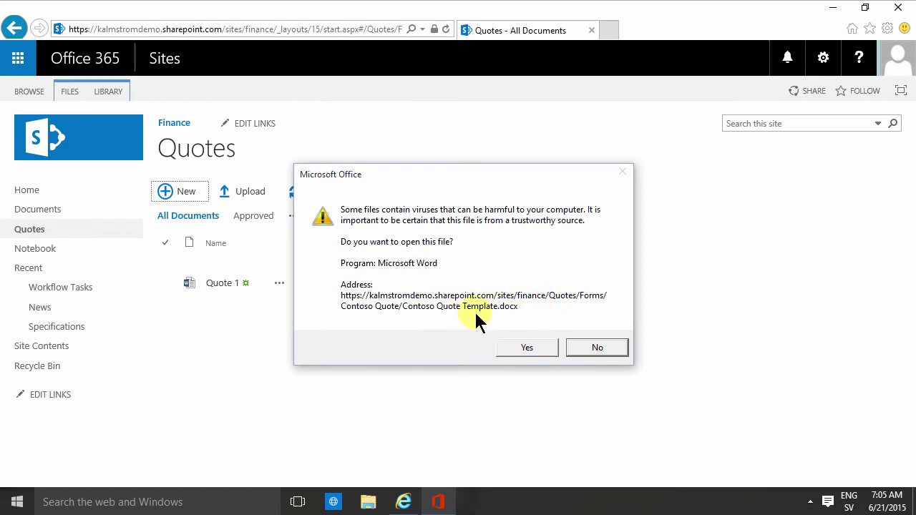
pyautogui.click(520, 352)
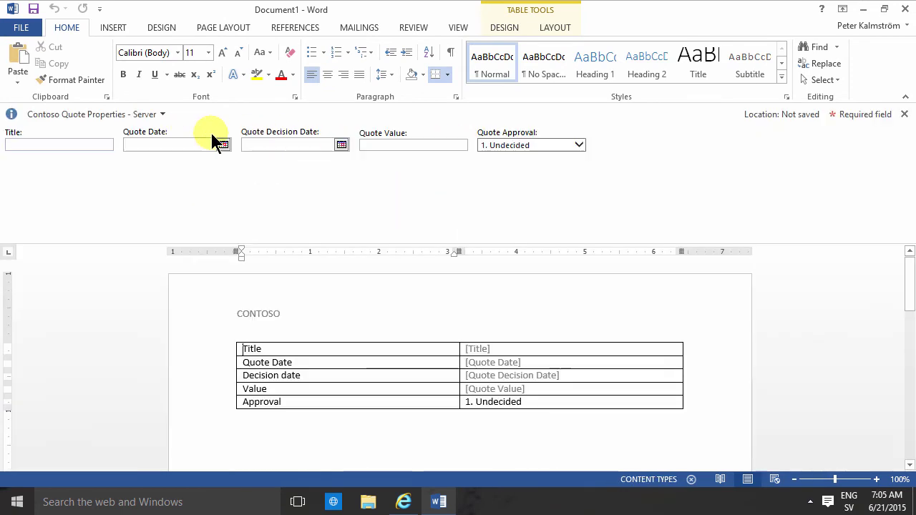
# - Enter Title Quote 2 and set the Quote Date to 6/23/2015
pyautogui.click(475, 349)
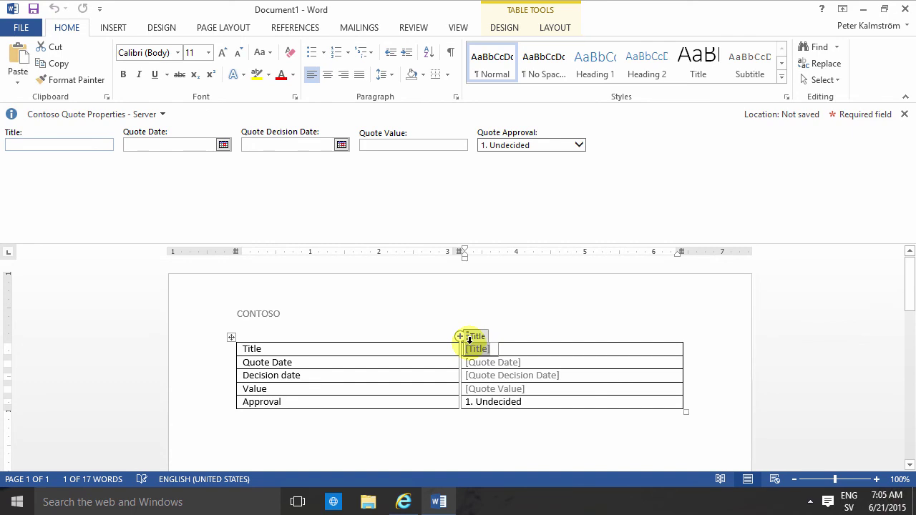
pyautogui.write('Quote 2')
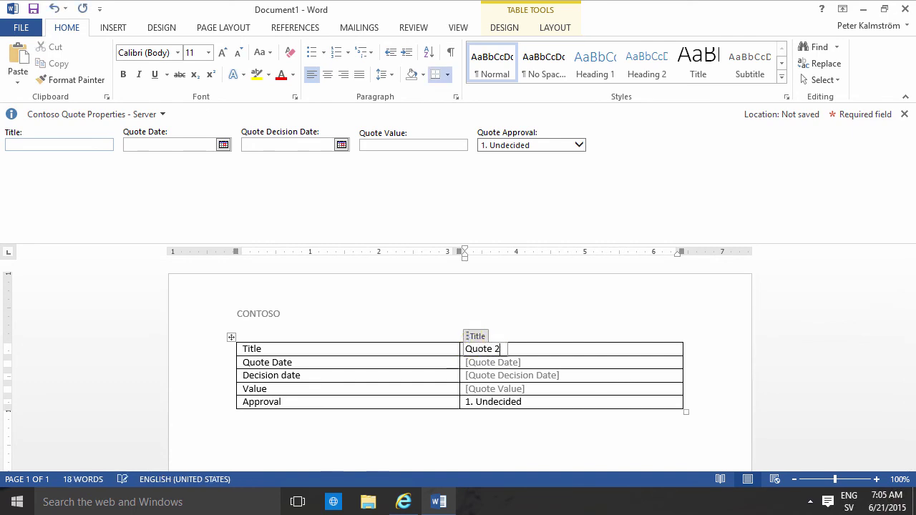
pyautogui.click(490, 366)
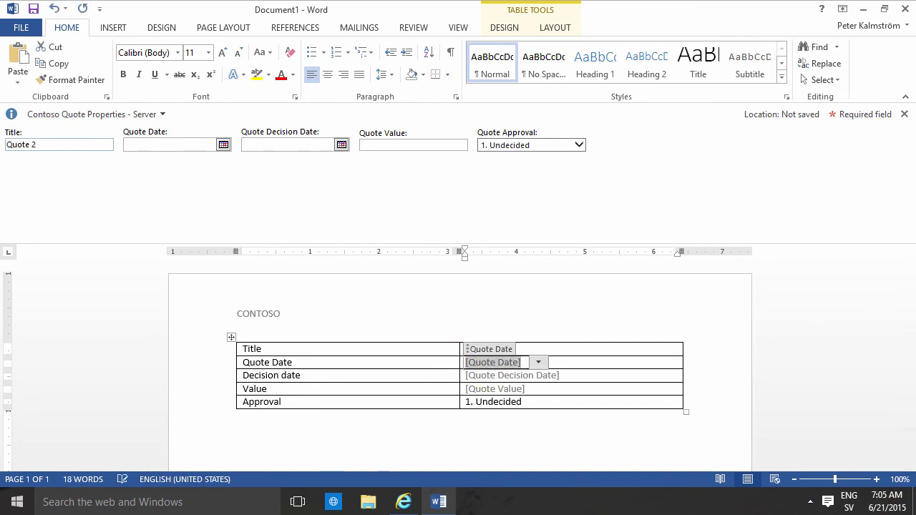
pyautogui.click(538, 363)
pyautogui.click(450, 434)
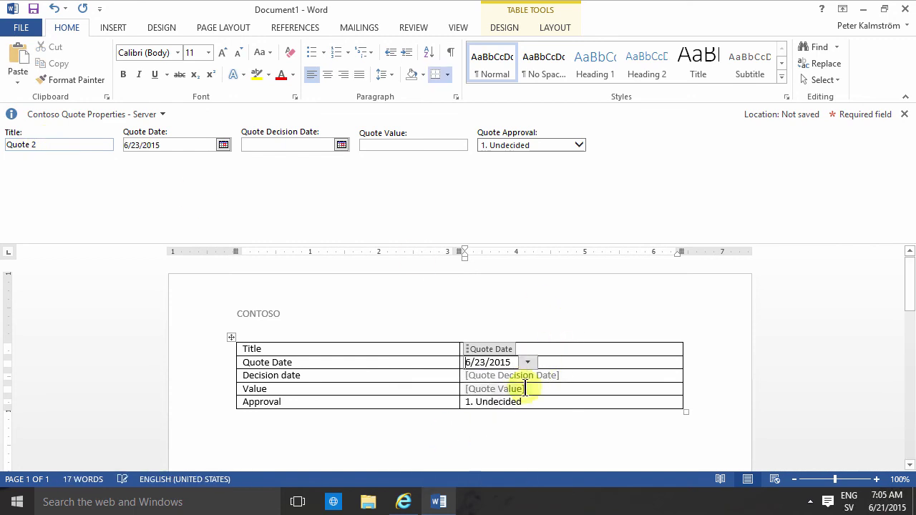
# - Set the Decision Date to 6/25/2015 and the Value to 2000
pyautogui.click(509, 376)
pyautogui.click(578, 377)
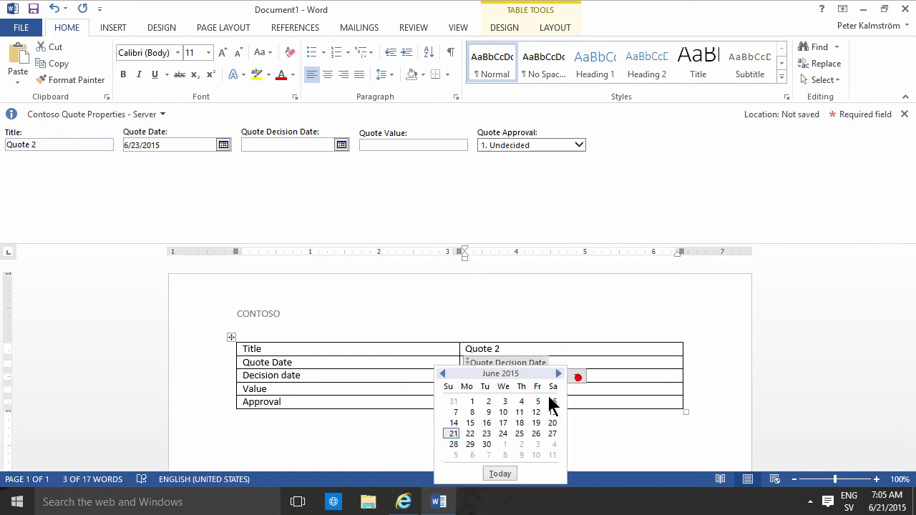
pyautogui.click(520, 434)
pyautogui.click(503, 389)
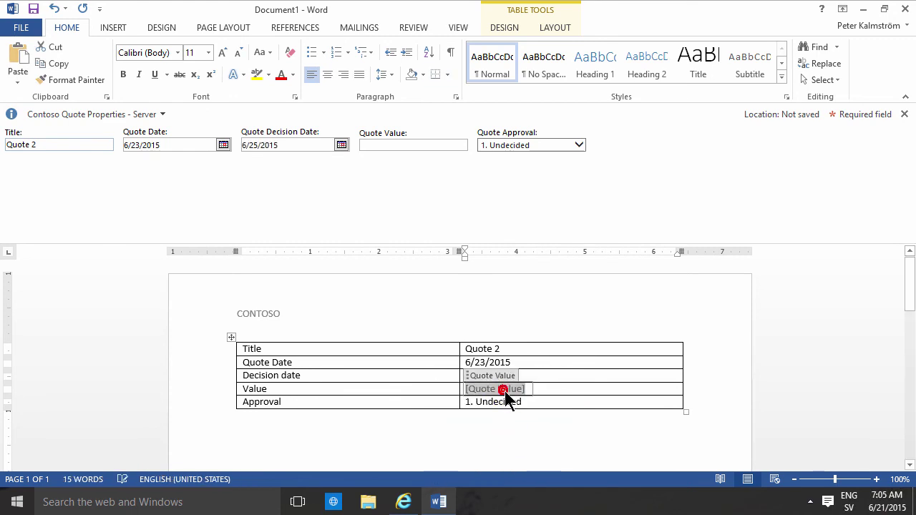
pyautogui.write('2000')
pyautogui.click(484, 376)
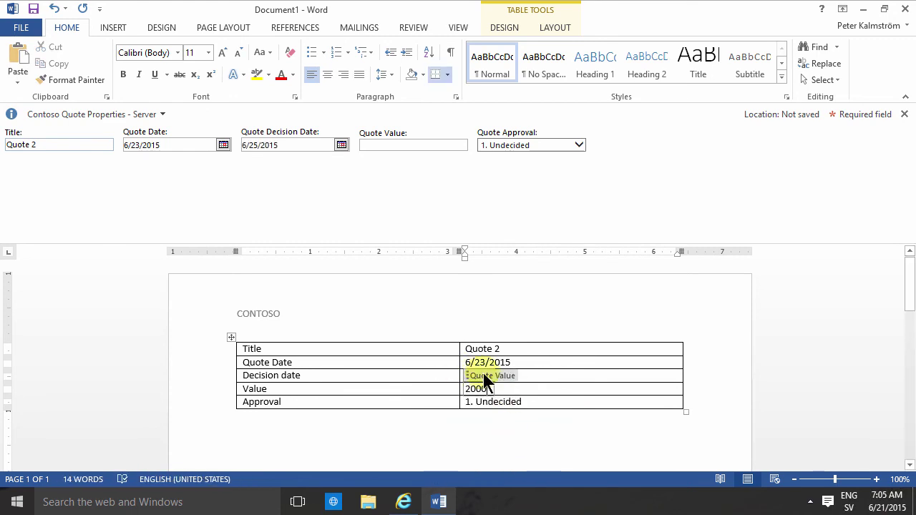
pyautogui.click(488, 402)
pyautogui.click(483, 427)
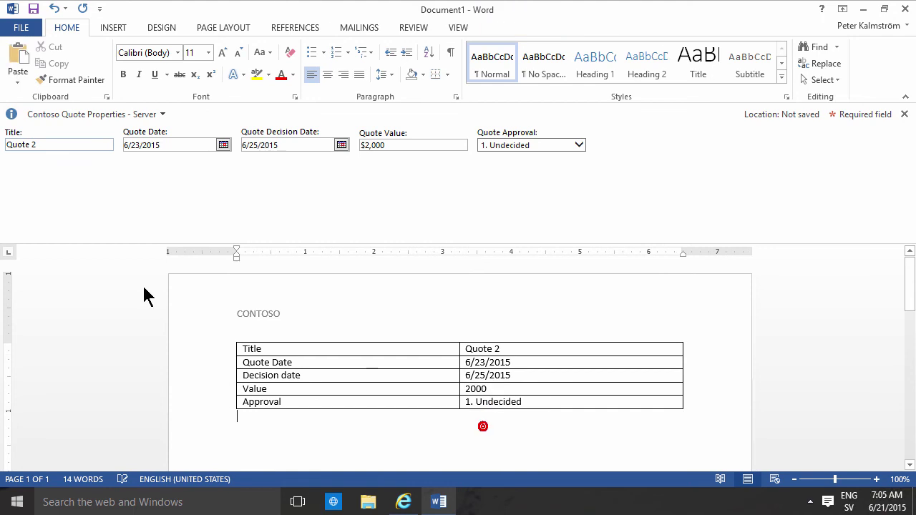
pyautogui.click(26, 29)
# - Close the quote, saving it as Quote 2.docx in Quotes, then refresh the library page
pyautogui.click(43, 279)
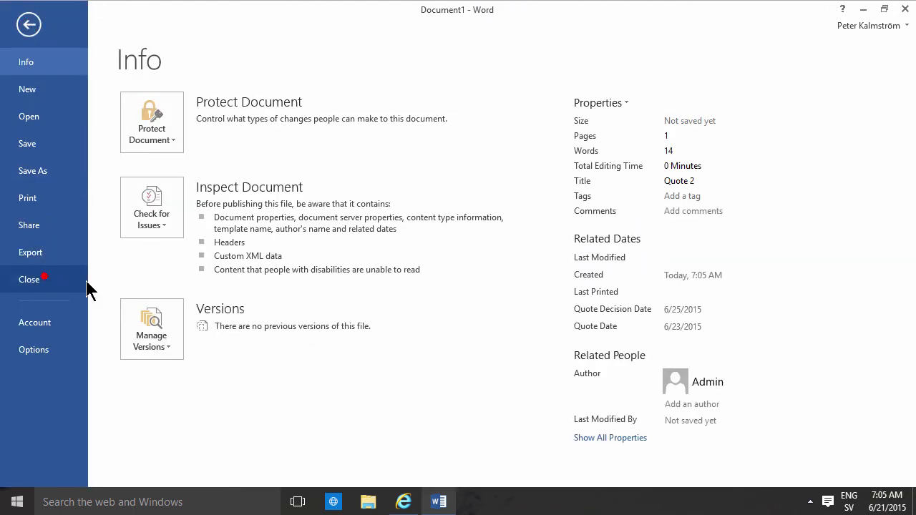
pyautogui.click(395, 277)
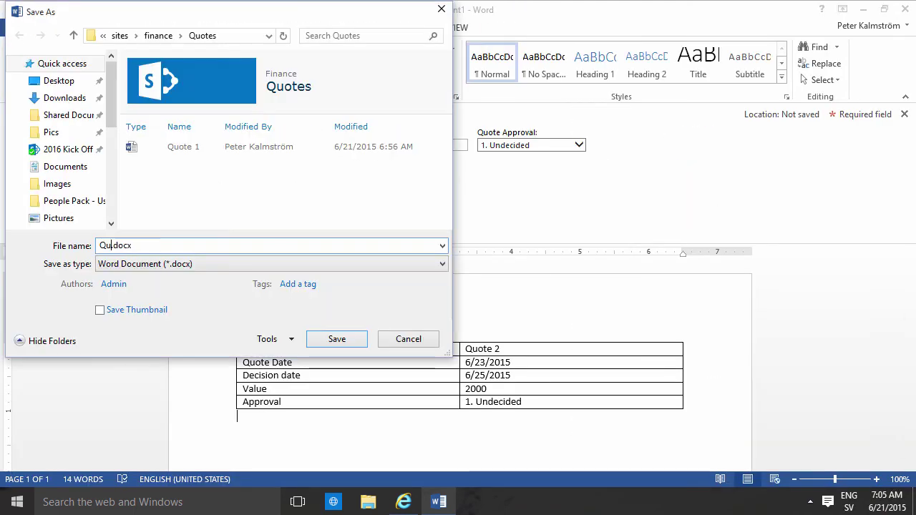
pyautogui.click(335, 339)
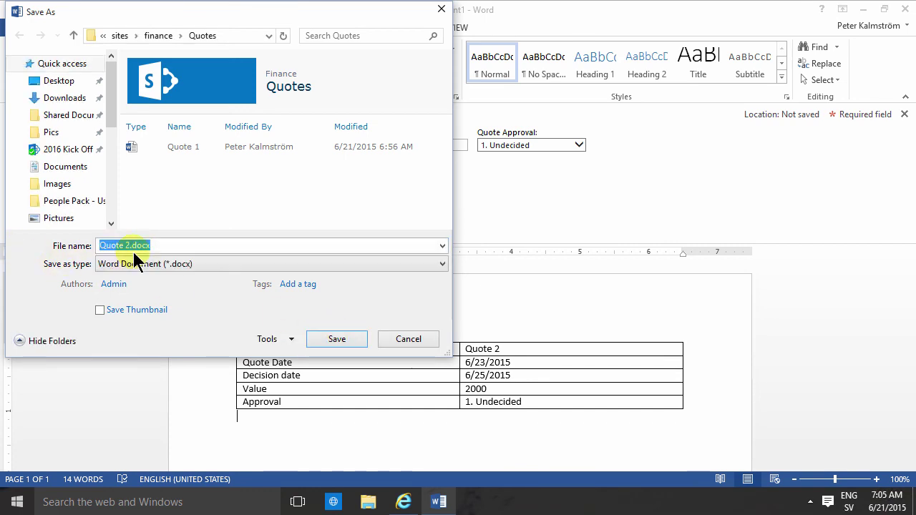
pyautogui.click(403, 503)
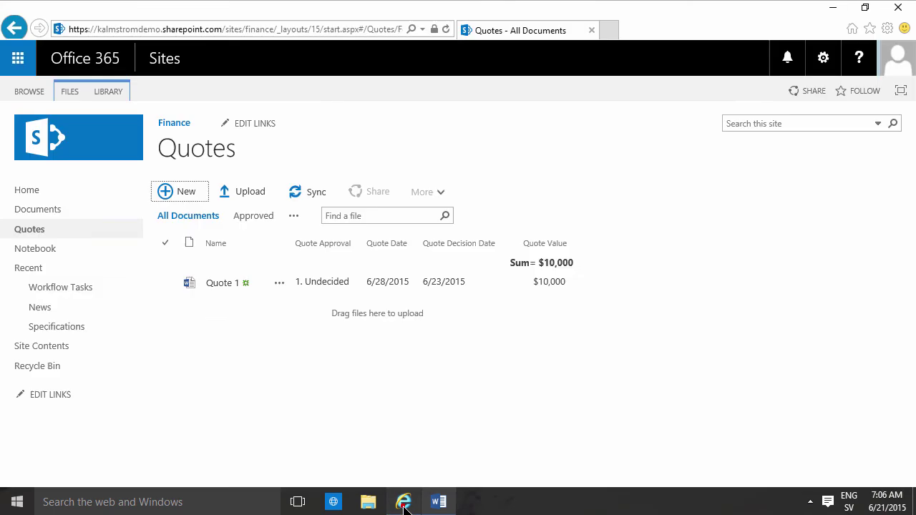
pyautogui.click(446, 30)
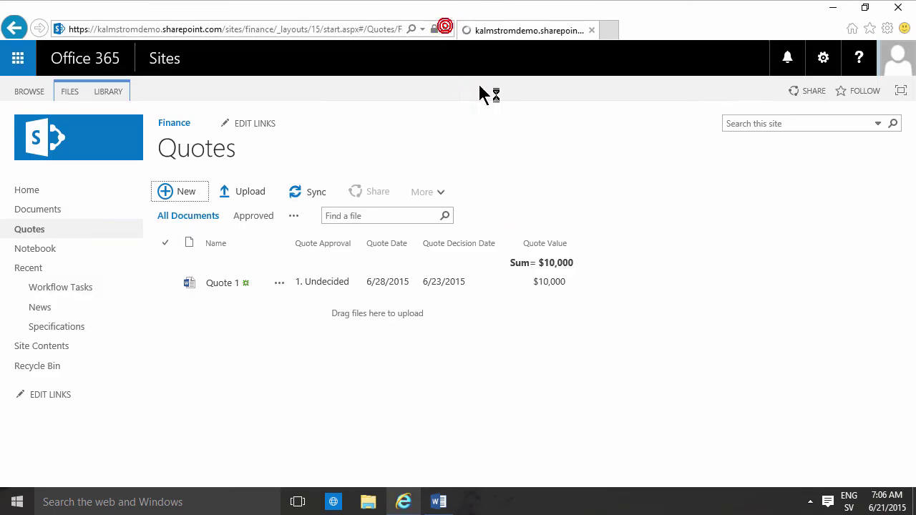